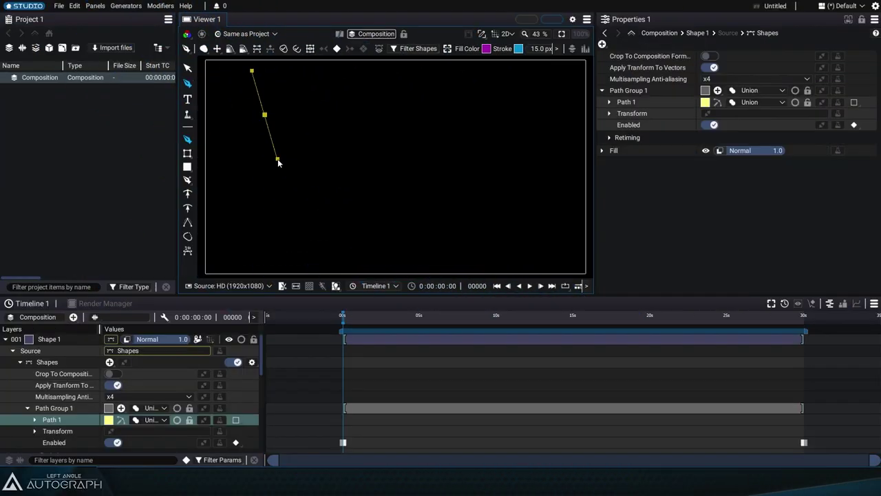
- Pen-draw the first closed magenta blob from four curved points
drag(265, 193, 277, 215)
drag(348, 232, 399, 215)
drag(415, 136, 442, 160)
drag(264, 115, 273, 121)
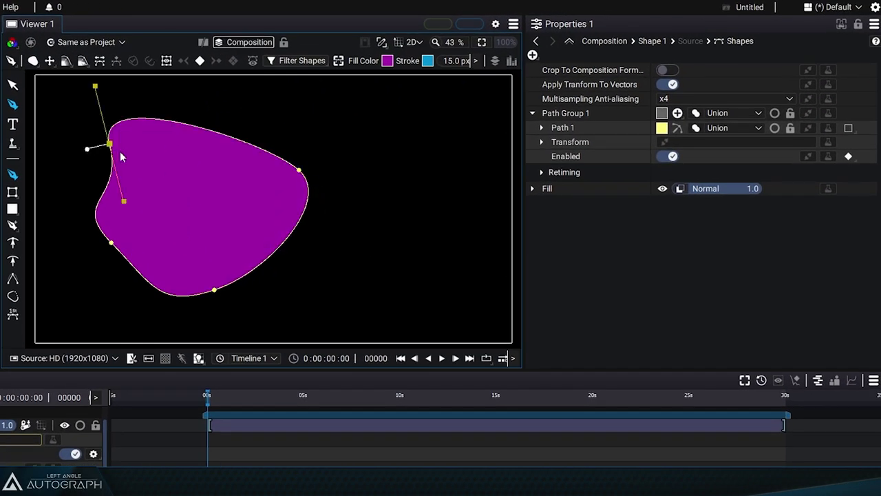
- Draw a second closed blob overlapping the first, closing it on its starting point
drag(351, 107, 321, 142)
drag(254, 196, 268, 233)
drag(323, 267, 379, 269)
drag(420, 214, 415, 181)
drag(410, 124, 395, 109)
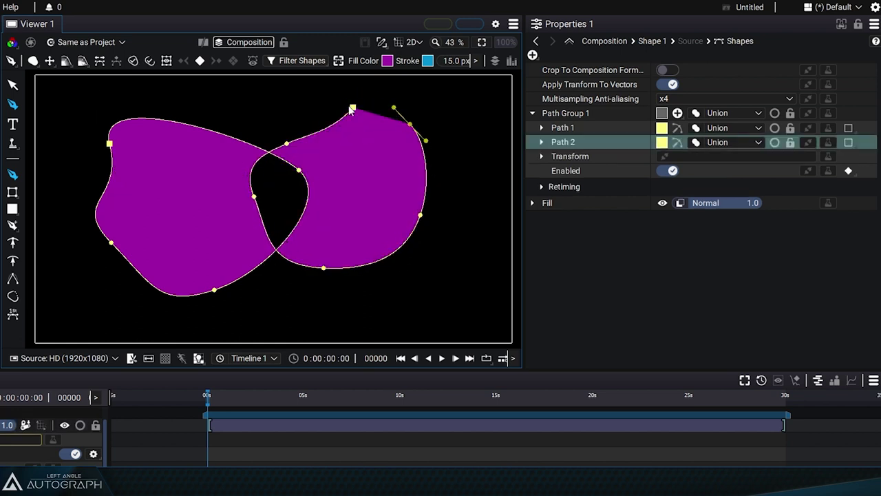
click(352, 108)
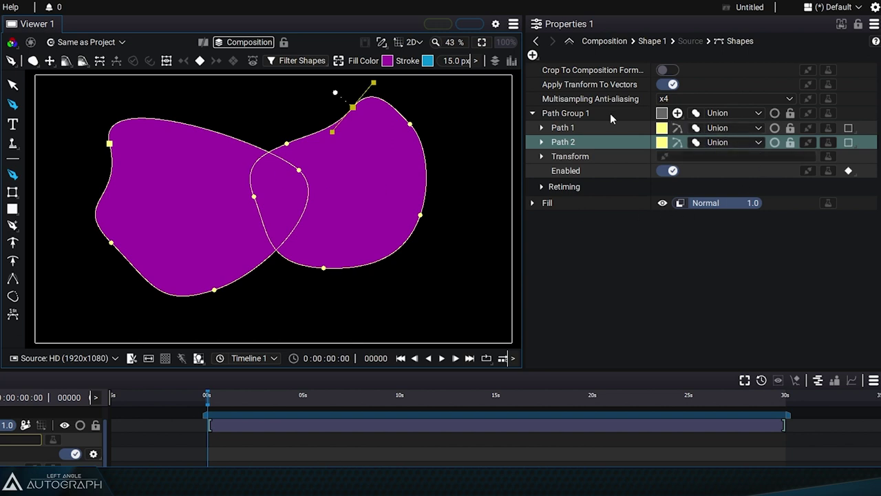
click(591, 125)
click(722, 129)
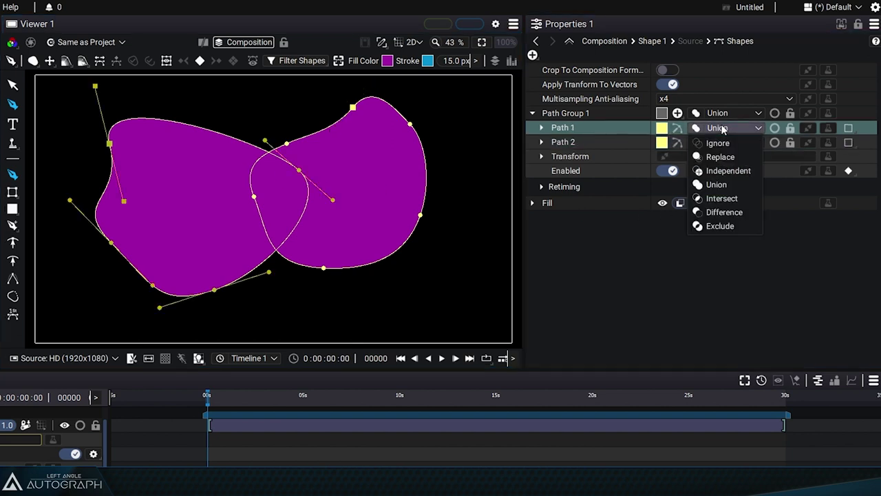
click(735, 130)
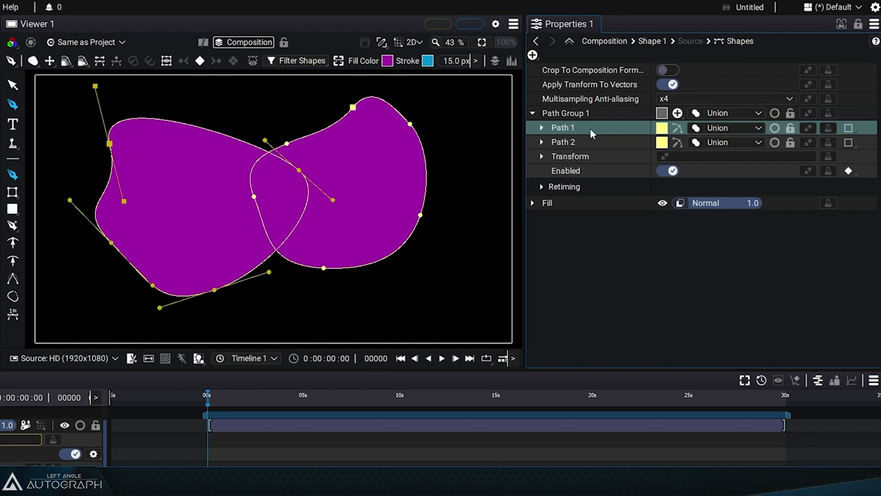
- Add a cyan stroke to the path group and hide its magenta fill
click(532, 55)
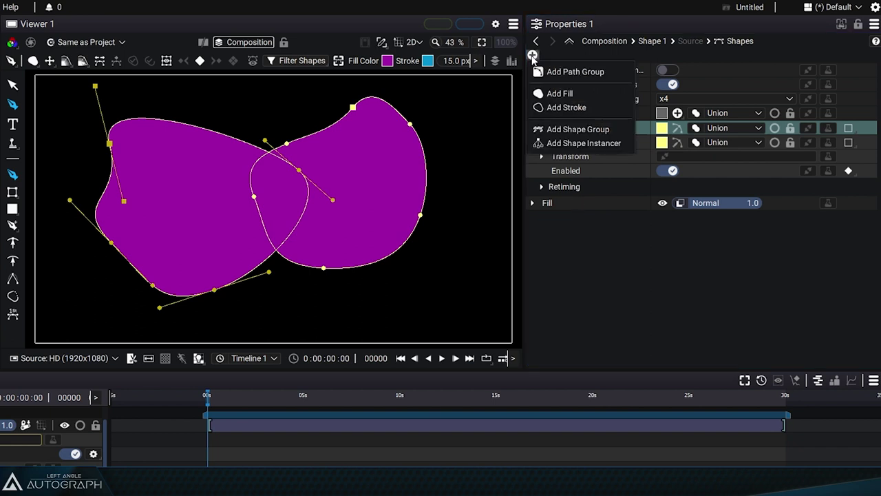
click(573, 109)
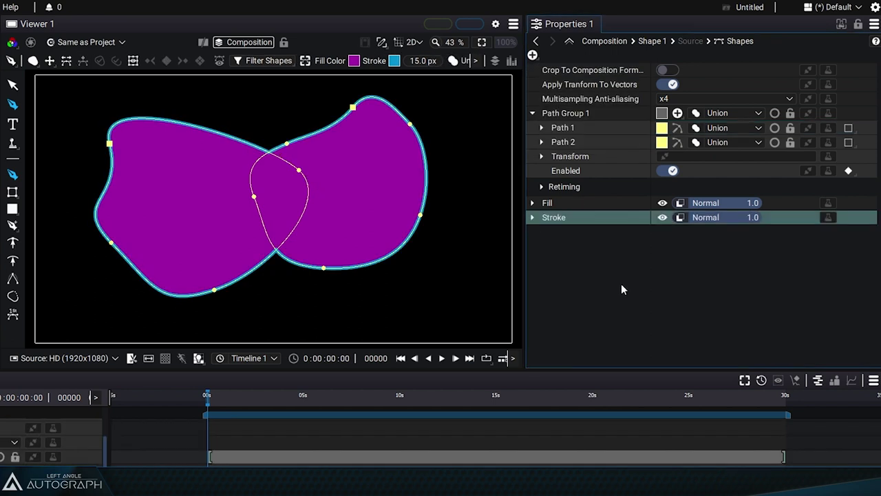
click(662, 203)
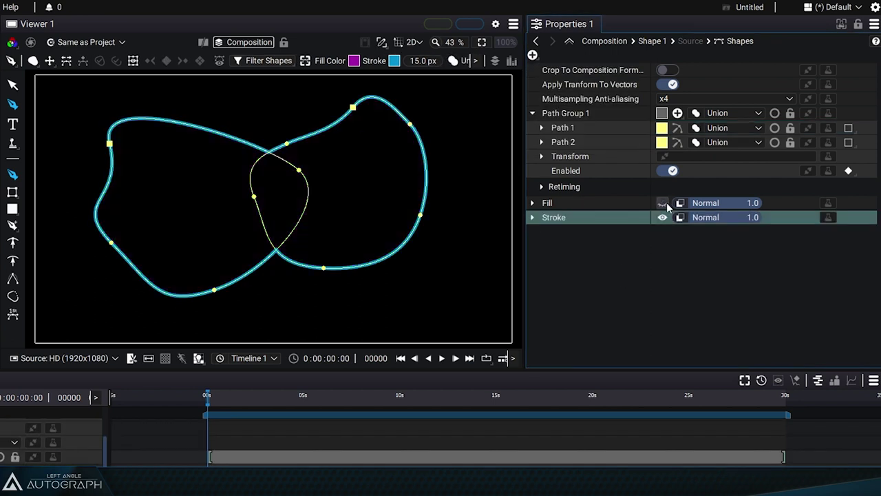
click(13, 84)
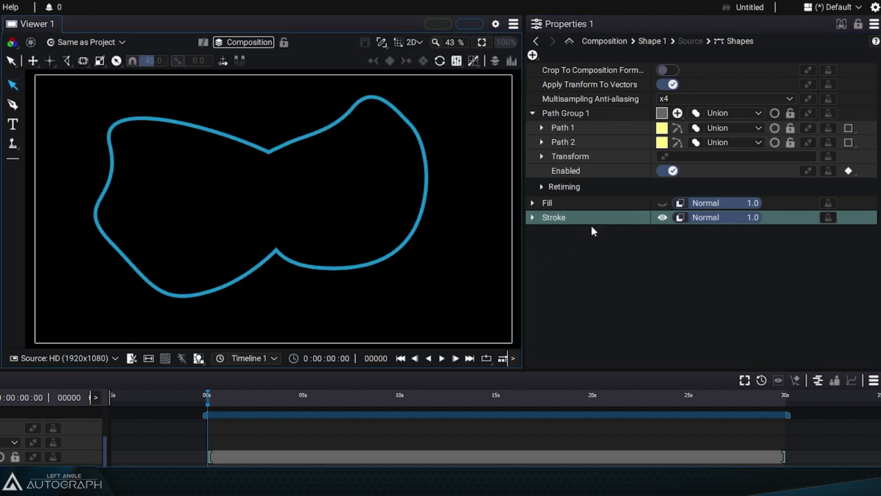
click(566, 202)
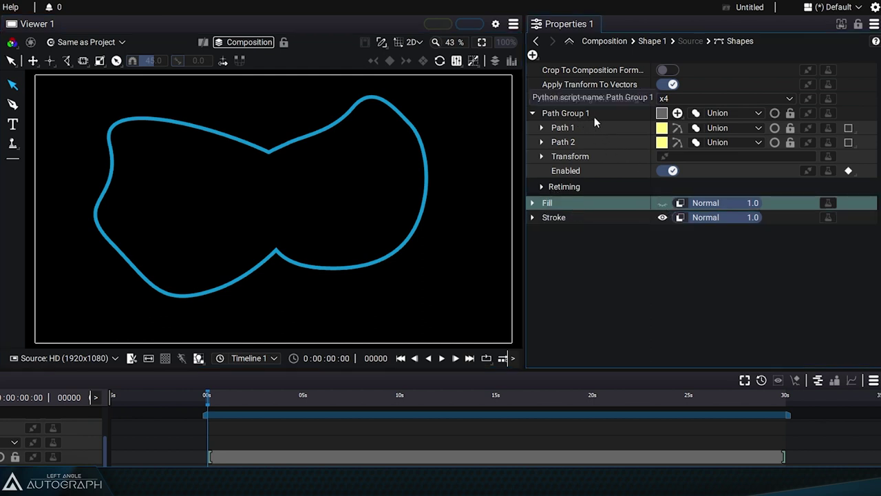
click(571, 218)
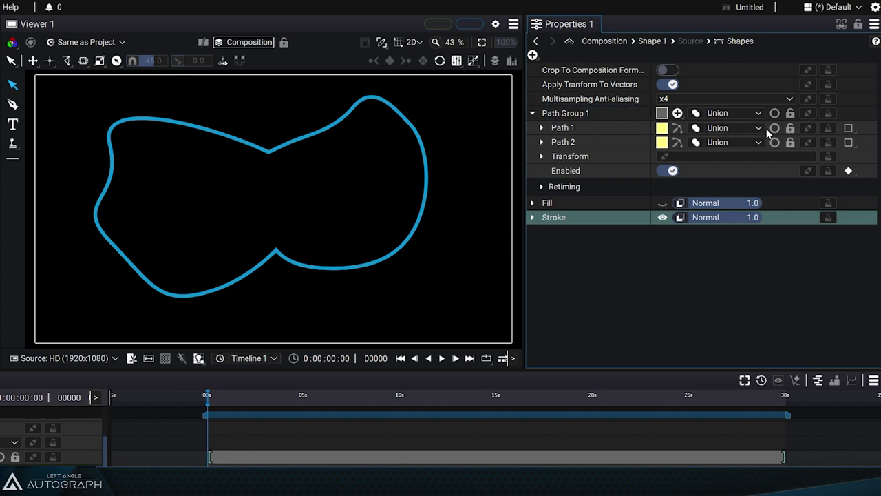
- Set Path 2 to Difference and raise the stroke width to 54
click(716, 143)
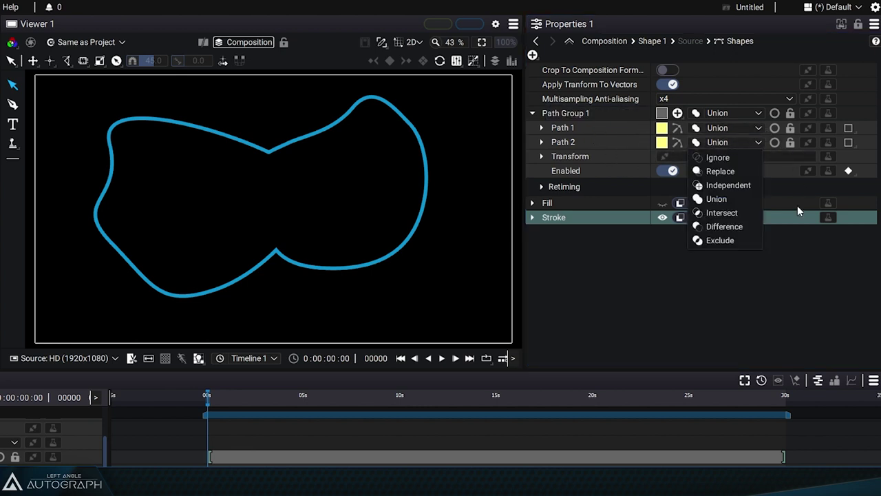
click(750, 224)
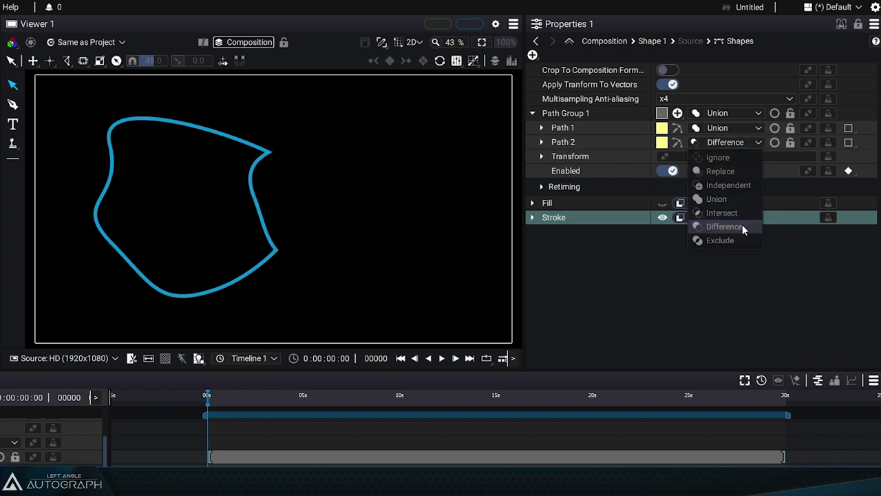
click(13, 104)
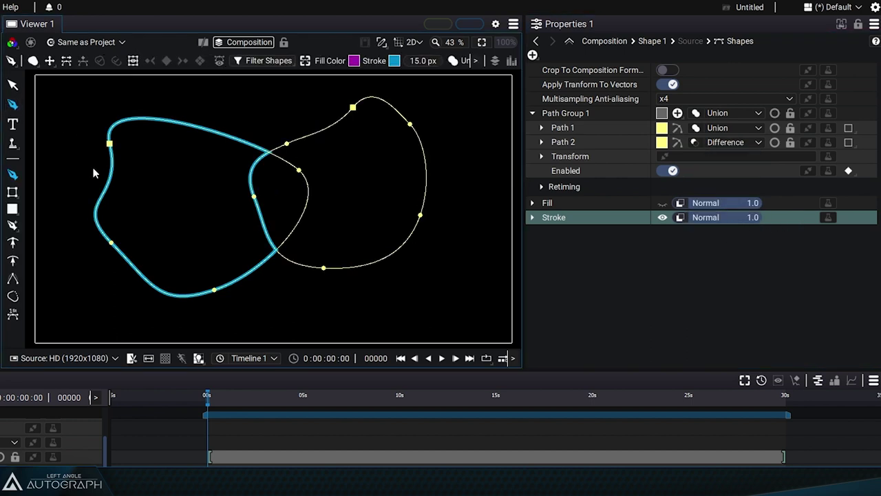
click(532, 217)
mouse_move(702, 247)
mouse_down()
mouse_move(767, 247)
mouse_move(716, 247)
mouse_move(702, 271)
mouse_up()
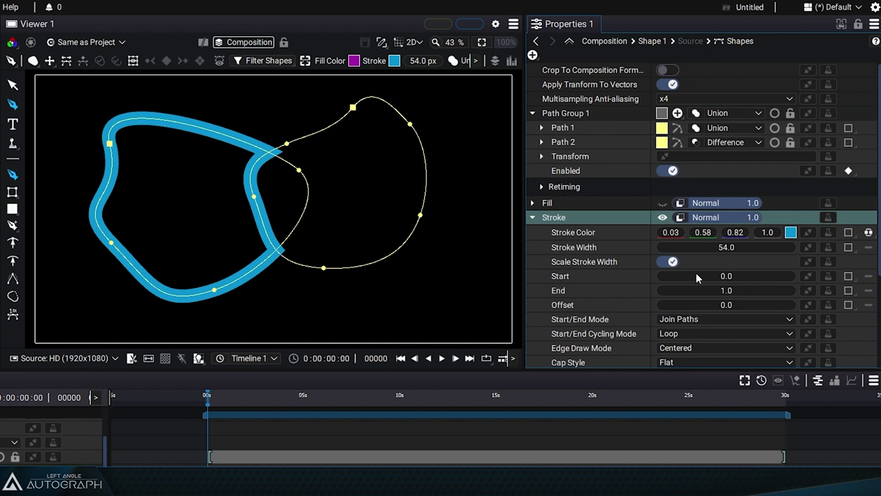
- Try Union on Path 2, then switch it back to Difference
click(715, 141)
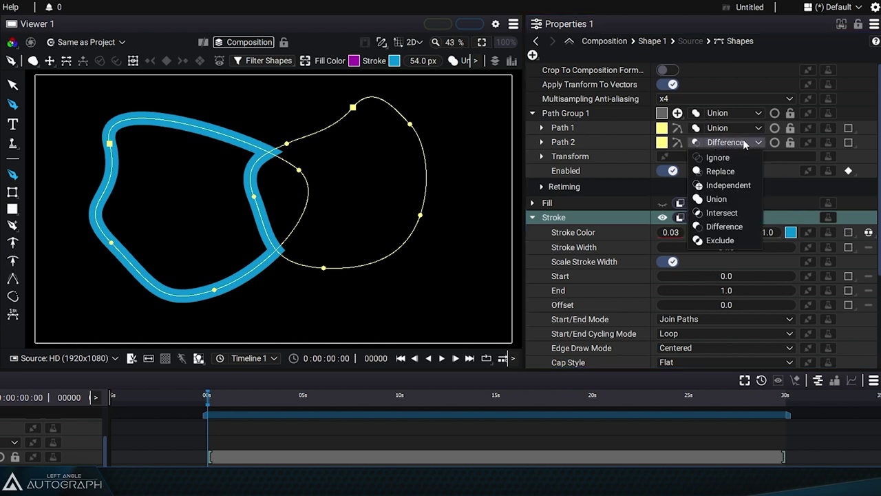
click(741, 198)
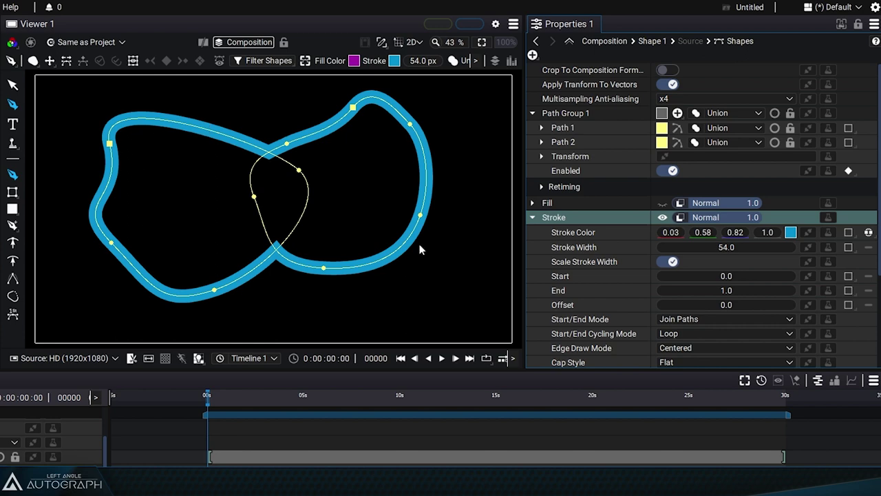
click(716, 144)
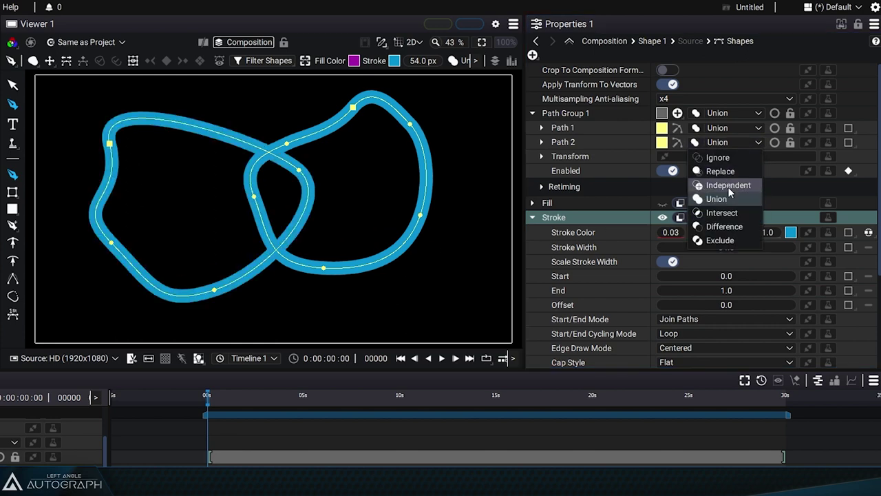
click(724, 225)
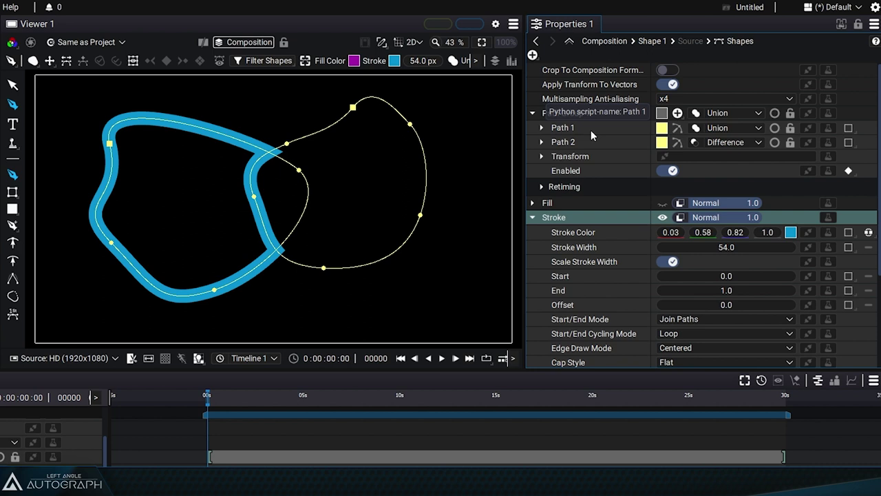
- Swap Path 2 above Path 1 in the stack, then restore the original order
click(575, 140)
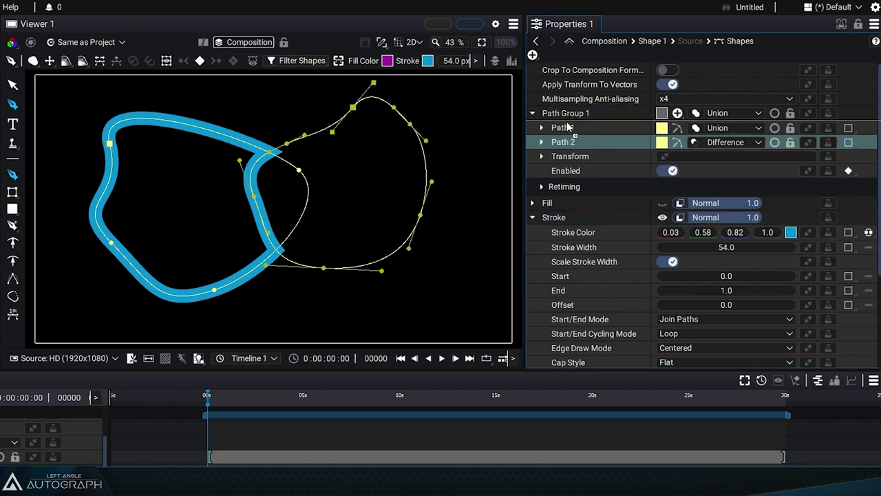
drag(567, 124, 568, 125)
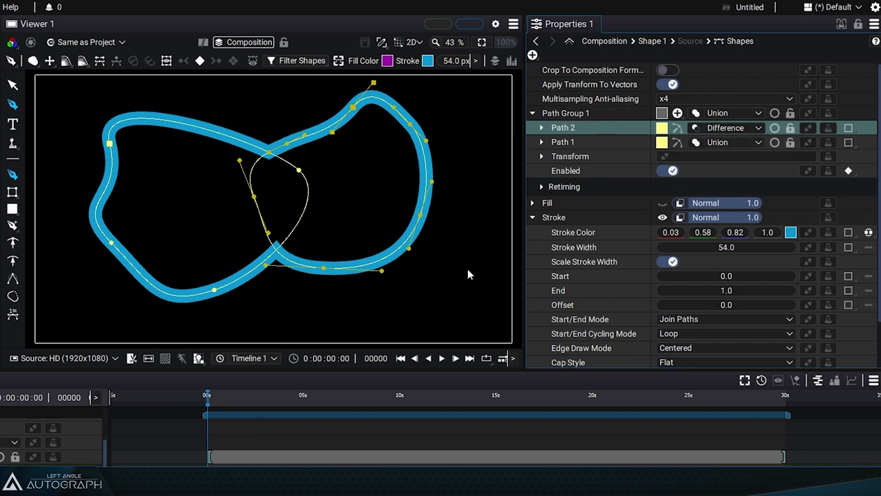
mouse_move(564, 144)
mouse_down()
mouse_move(566, 125)
mouse_move(571, 134)
mouse_up()
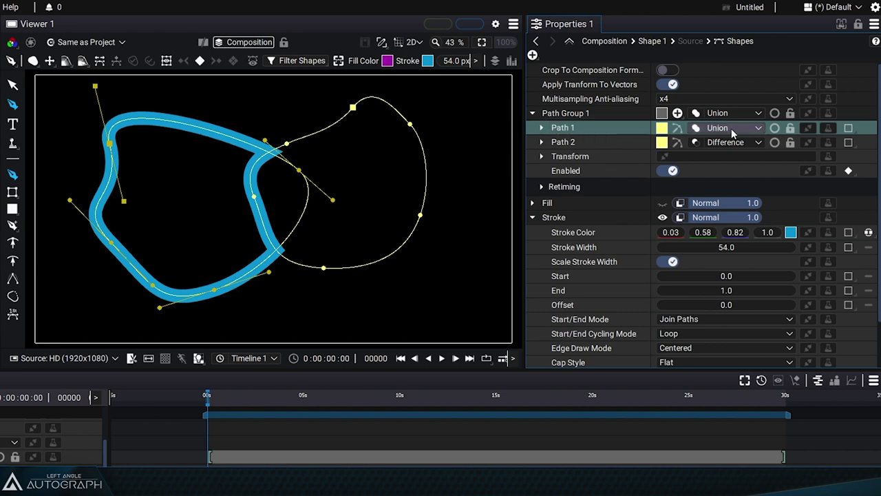
- Set Path 2's combine mode to Exclude
click(623, 143)
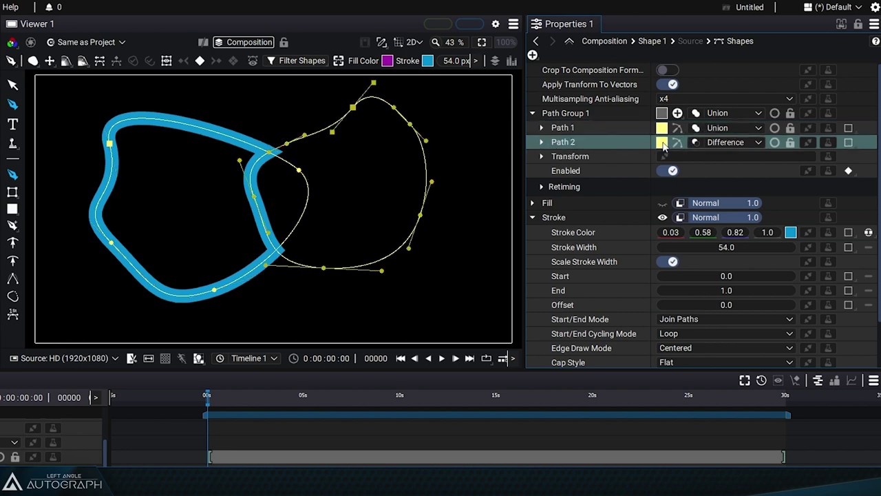
click(716, 142)
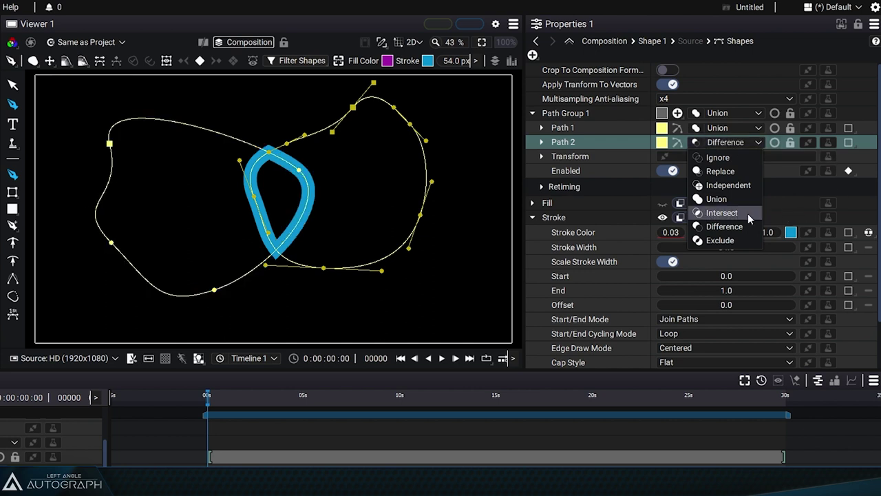
click(720, 240)
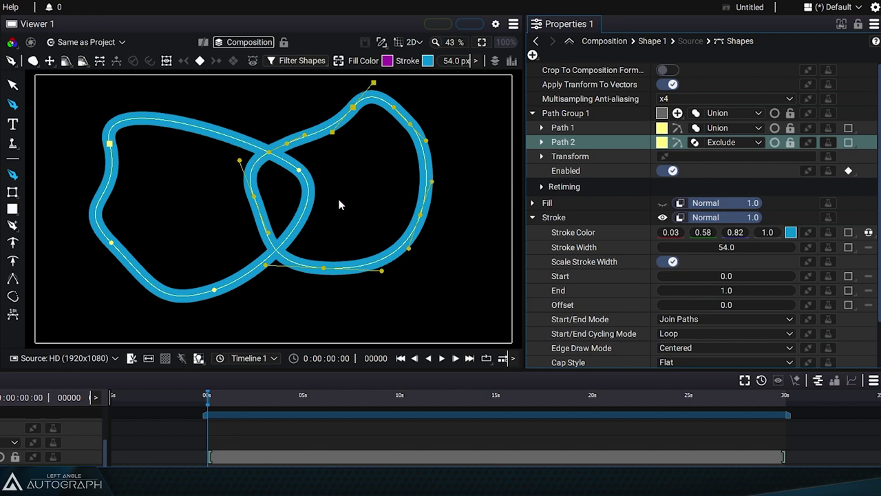
- Collapse the Stroke settings and show the purple fill again beneath the cyan stroke
click(532, 217)
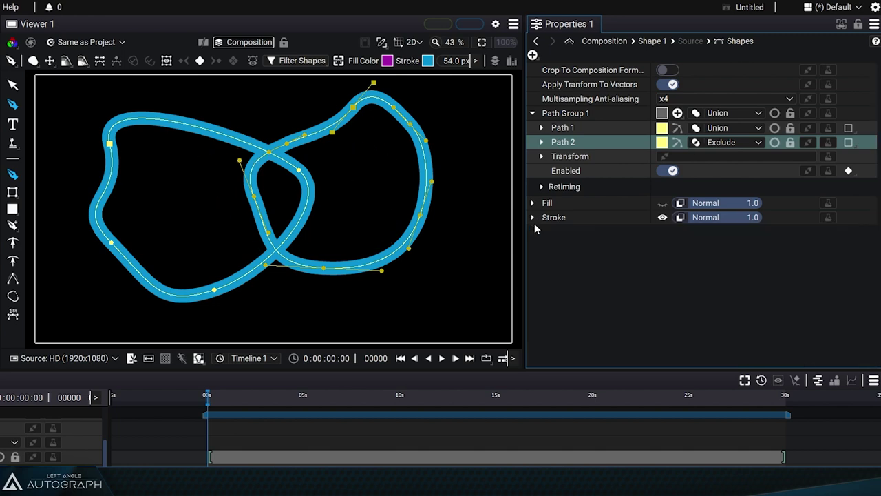
click(662, 218)
click(662, 203)
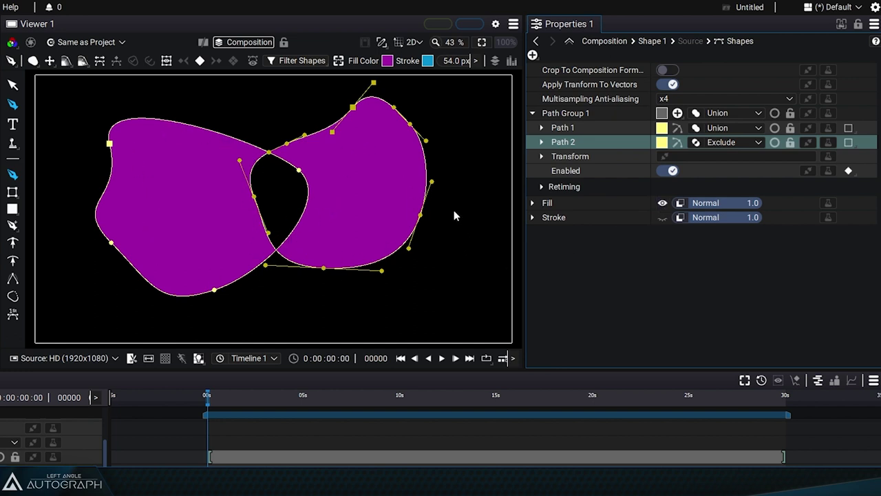
click(662, 218)
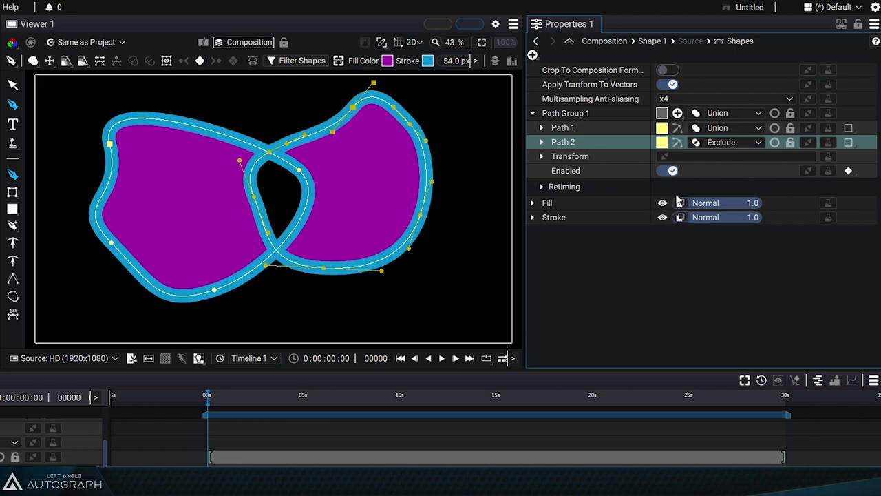
click(730, 142)
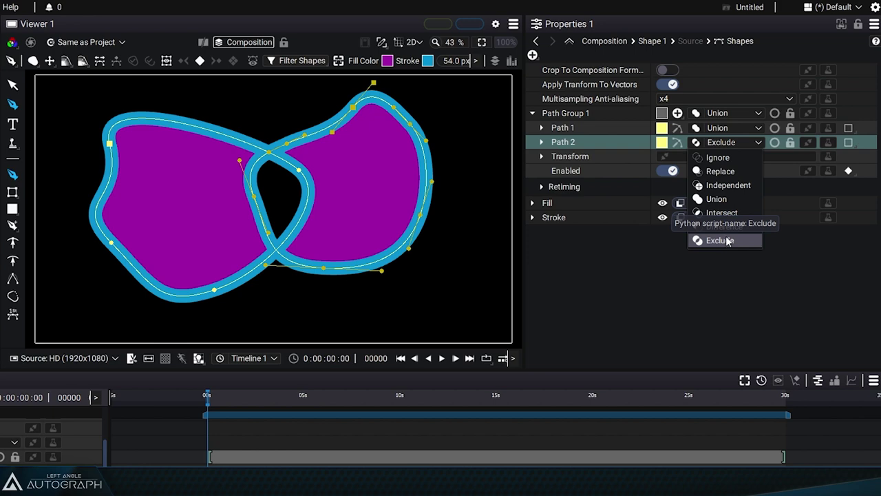
- Try Ignore on Path 2, then set both Path 1 and Path 2 to Independent
click(719, 158)
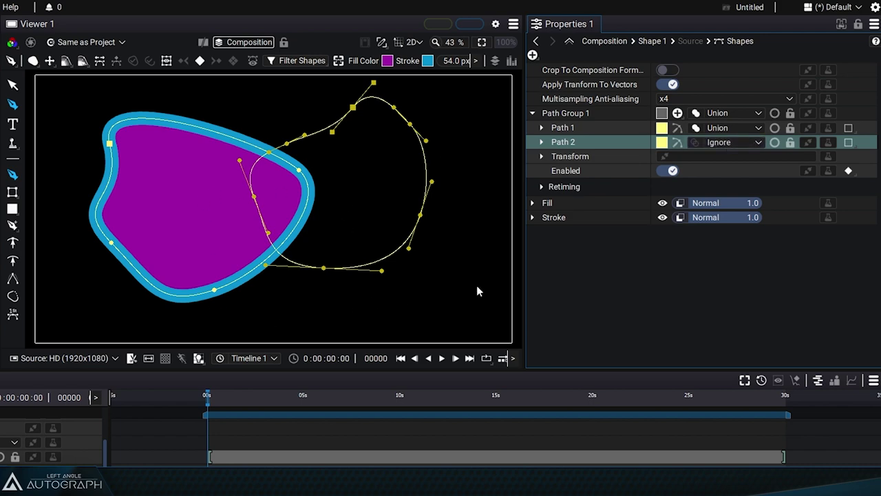
click(744, 146)
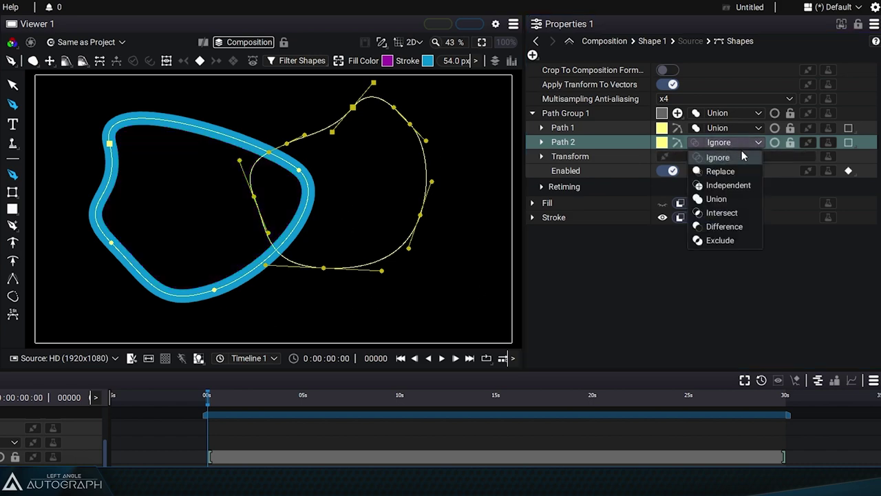
click(728, 185)
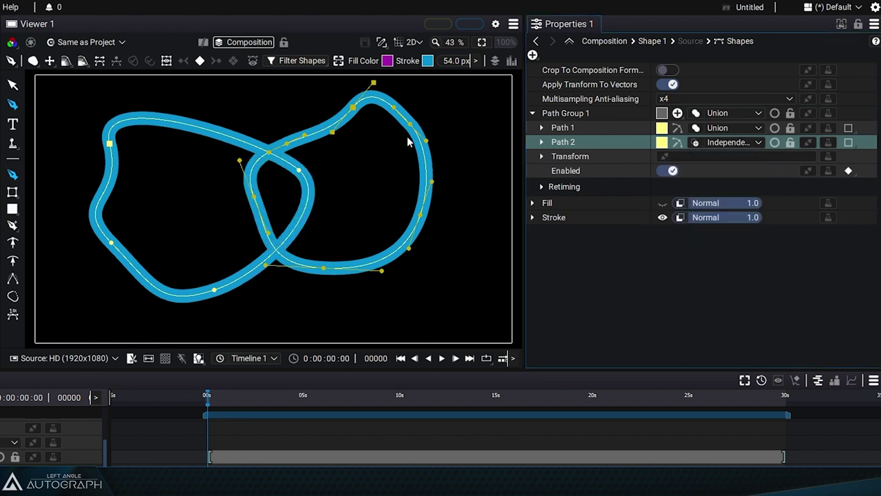
click(716, 127)
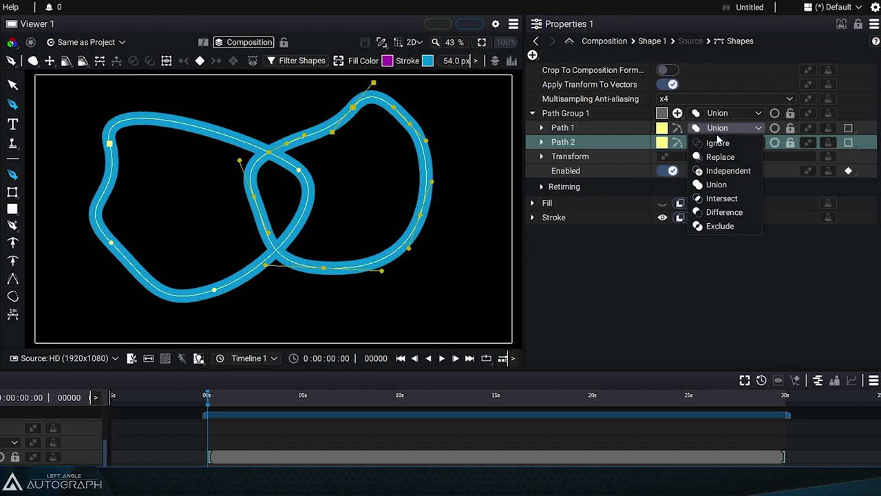
click(722, 172)
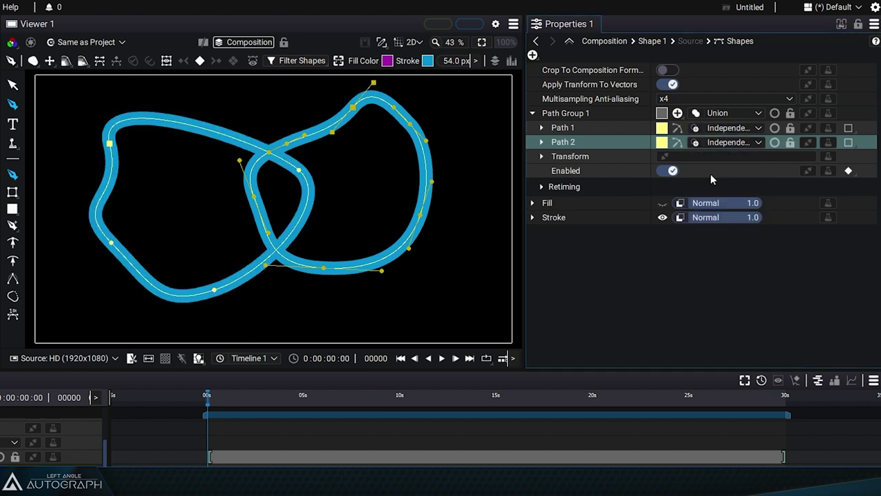
click(730, 142)
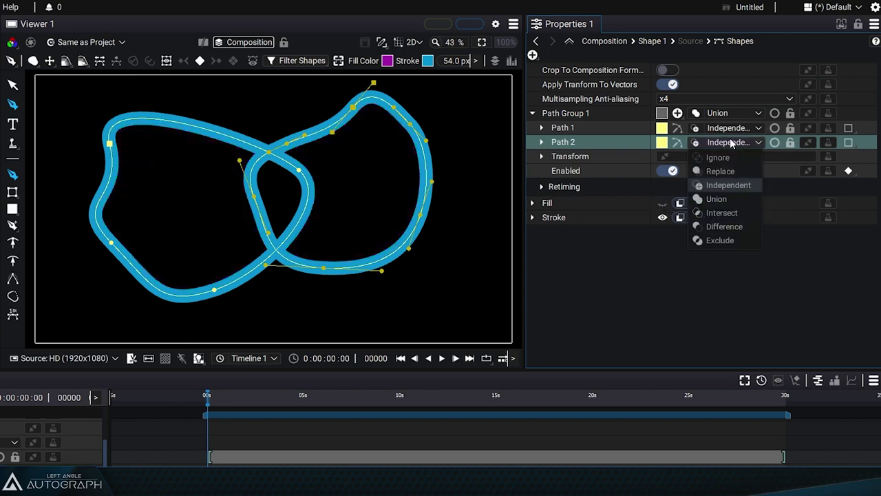
click(742, 187)
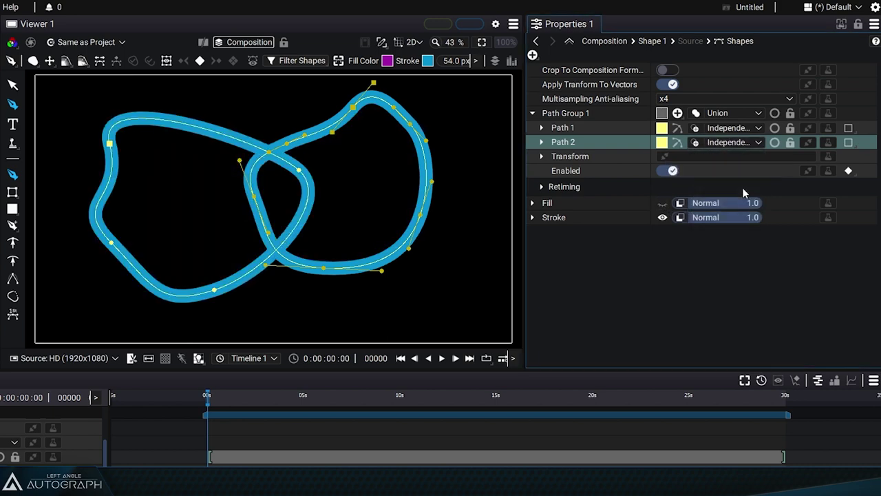
- Select Path Group 1, then select Path 1 and Path 2 together
click(592, 113)
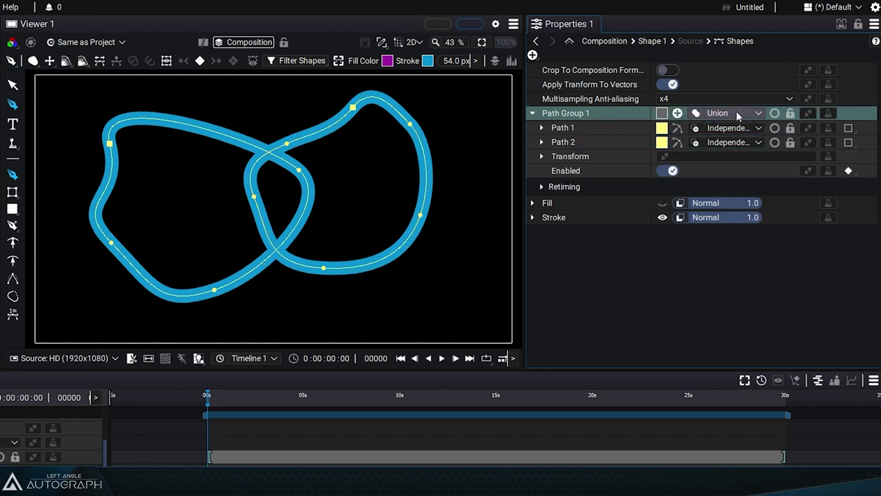
click(587, 128)
shift+click(592, 141)
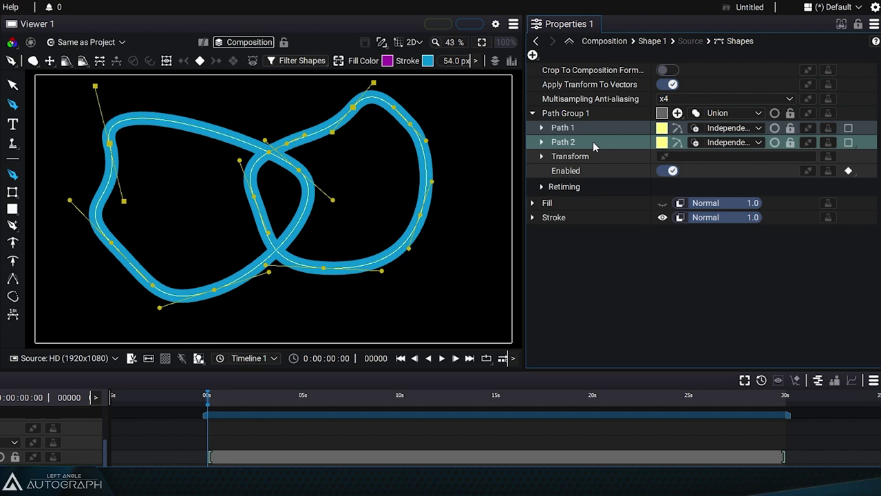
- Set both selected paths to Union, collapse Path Group 1 and select it
click(717, 141)
click(719, 184)
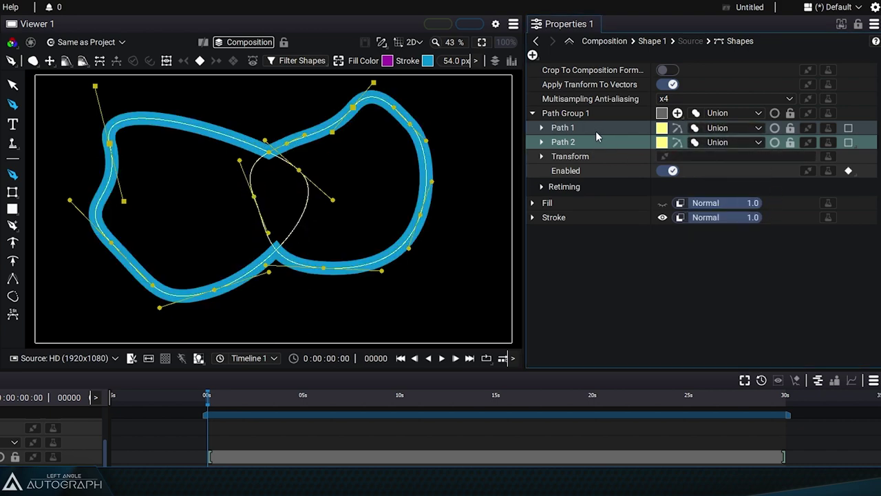
click(532, 114)
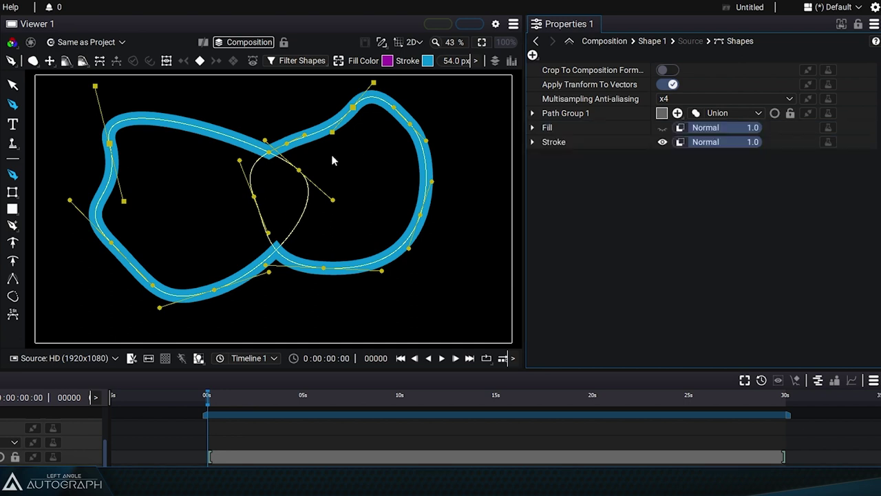
click(578, 115)
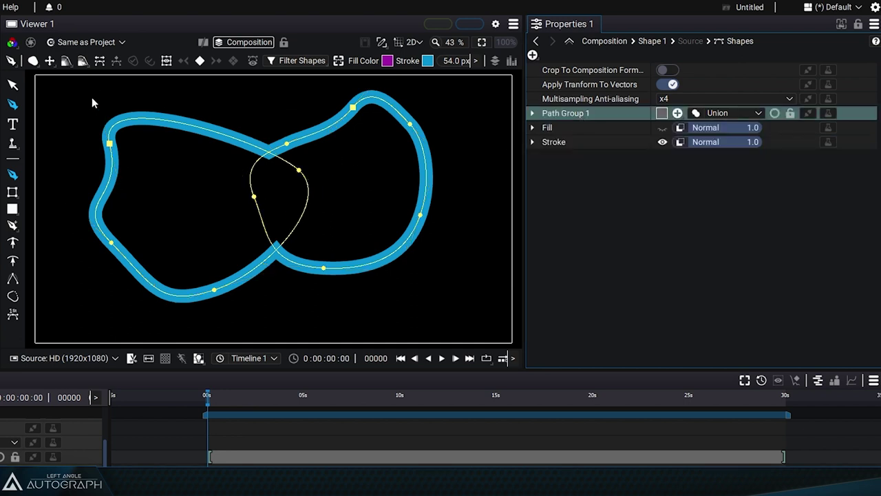
- Move Path Group 1 to Position X -246 and rotate it to -16 degrees
click(532, 113)
click(542, 156)
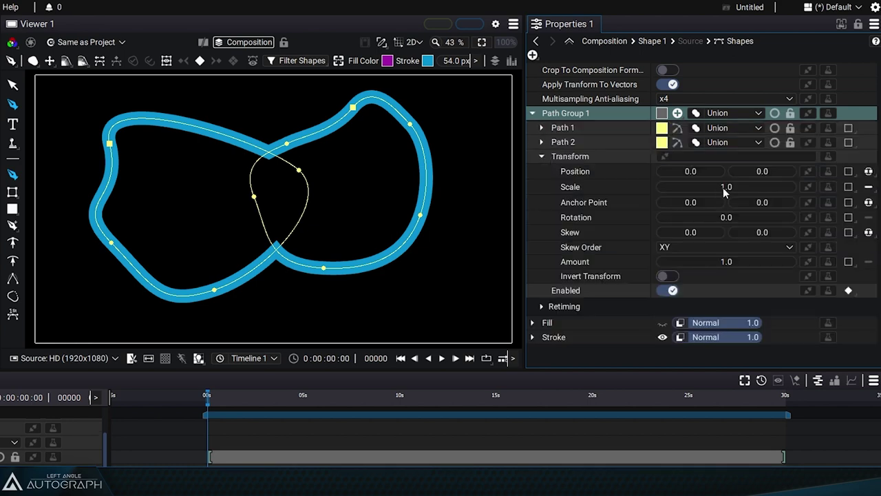
mouse_move(724, 187)
mouse_down()
mouse_move(746, 187)
mouse_move(711, 187)
mouse_move(725, 187)
mouse_up()
drag(728, 219, 742, 219)
drag(683, 170, 630, 170)
mouse_move(726, 217)
mouse_down()
mouse_move(740, 217)
mouse_move(729, 218)
mouse_move(731, 234)
mouse_up()
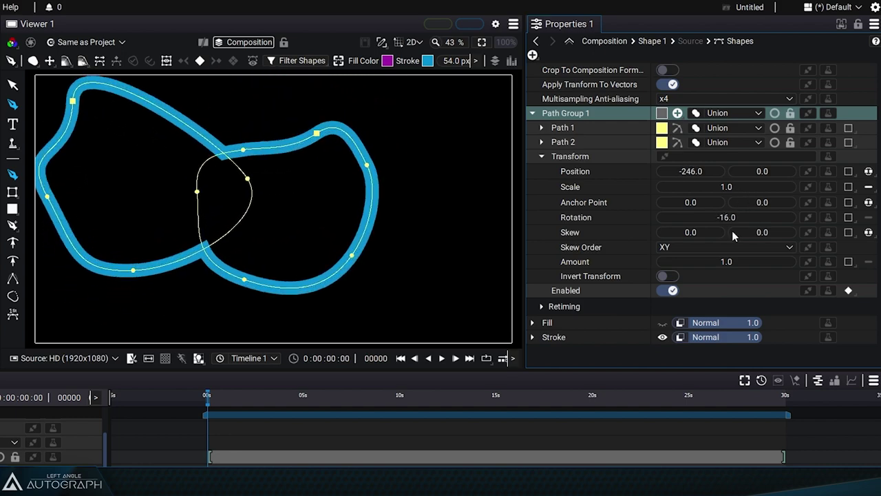
click(531, 114)
- On the Shapes layer, pen-draw a new curved blob path on the right
scroll(63, 360, up, 3)
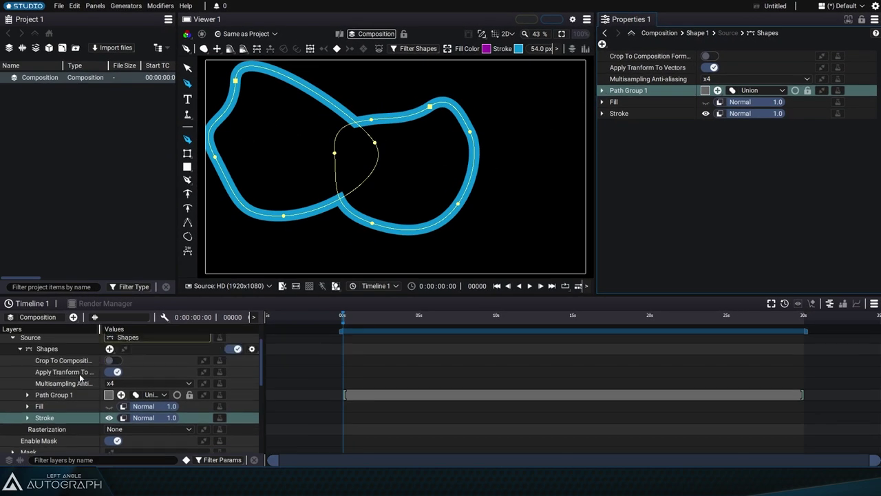
click(64, 360)
click(518, 113)
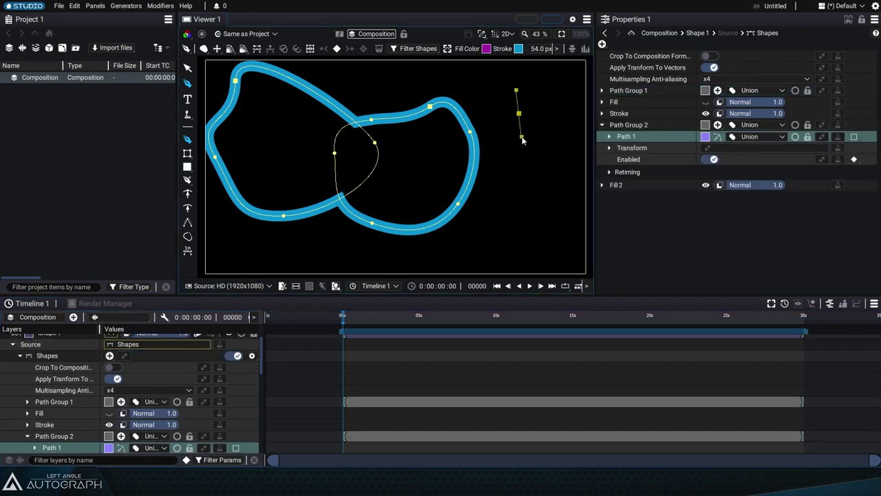
drag(514, 174, 557, 183)
drag(518, 114, 521, 86)
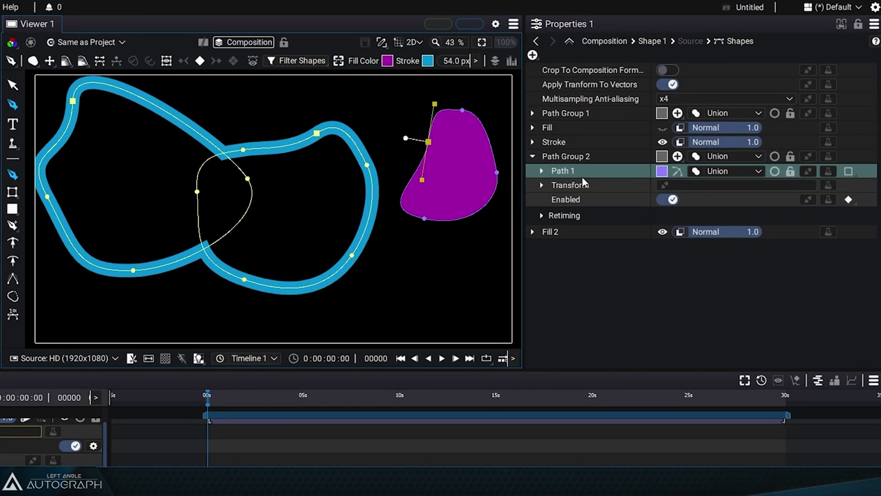
- Delete the new group's separate Fill 2, then select Path Group 2
click(566, 233)
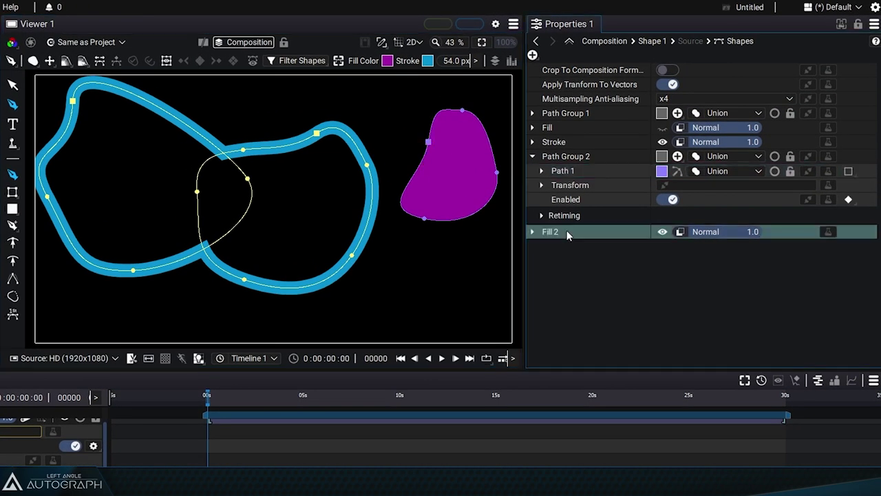
key(Delete)
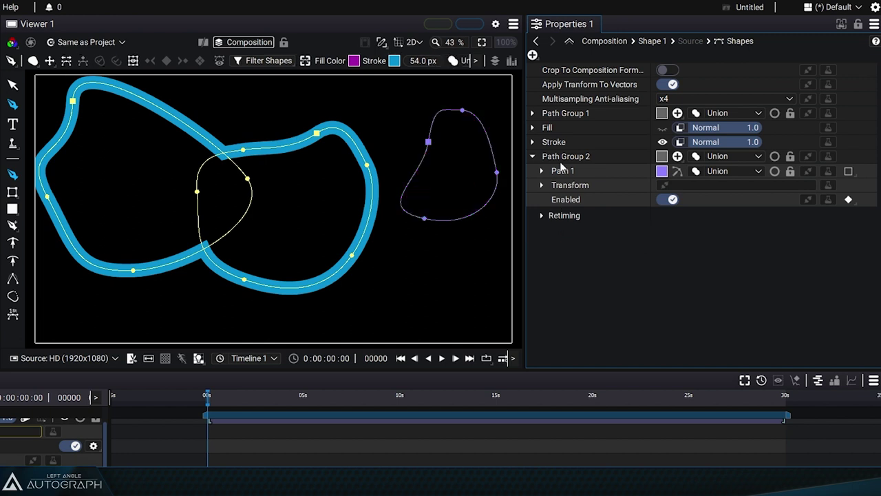
click(542, 157)
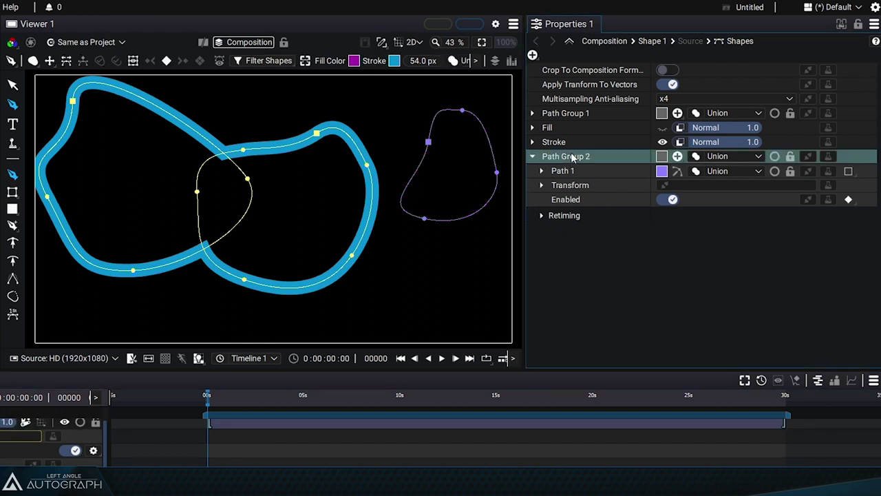
- Draw a closed Path 2 loop overlapping the right-hand blob
drag(444, 253, 463, 237)
click(452, 195)
click(393, 221)
click(398, 270)
click(444, 253)
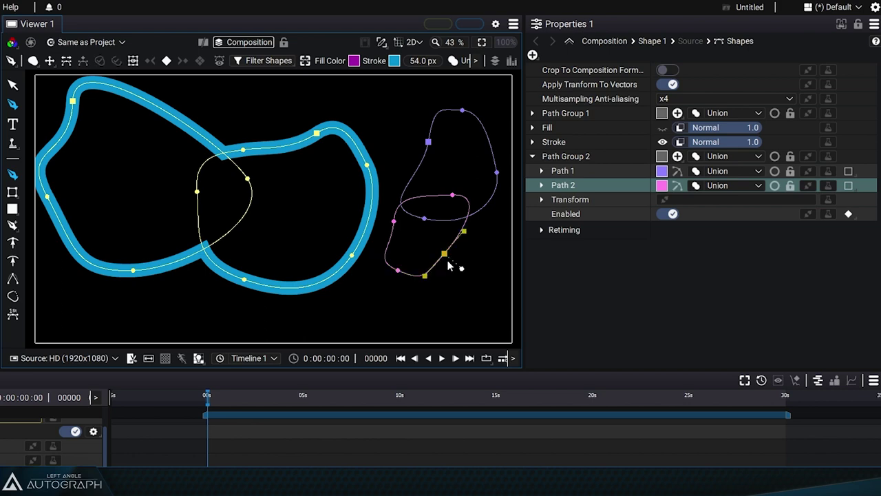
- Move Path Group 2 above the shared Fill and Stroke, then collapse it
click(566, 156)
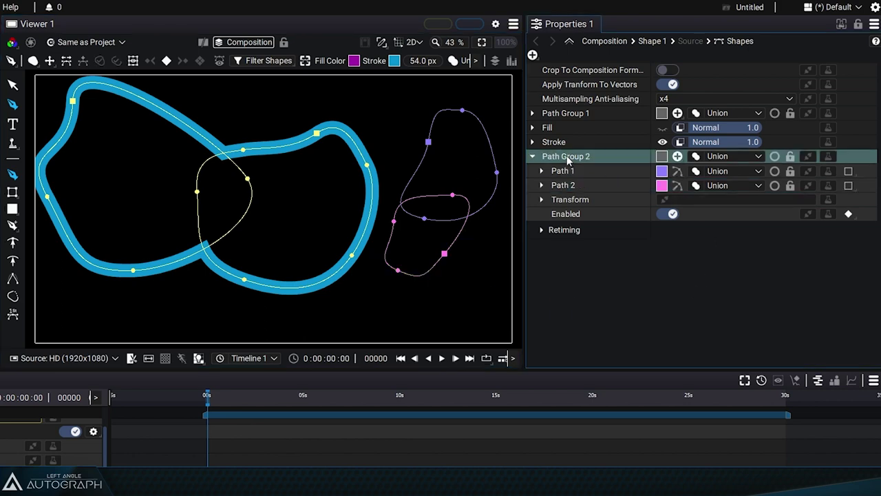
drag(563, 140, 559, 121)
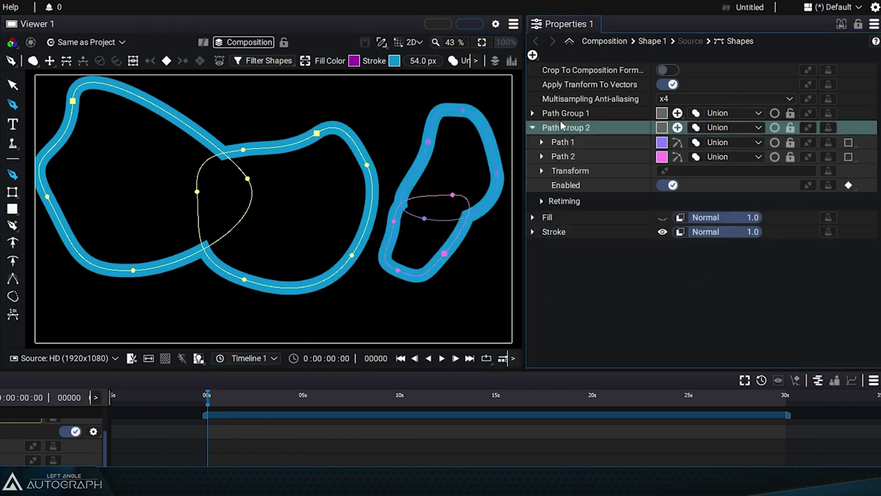
click(532, 128)
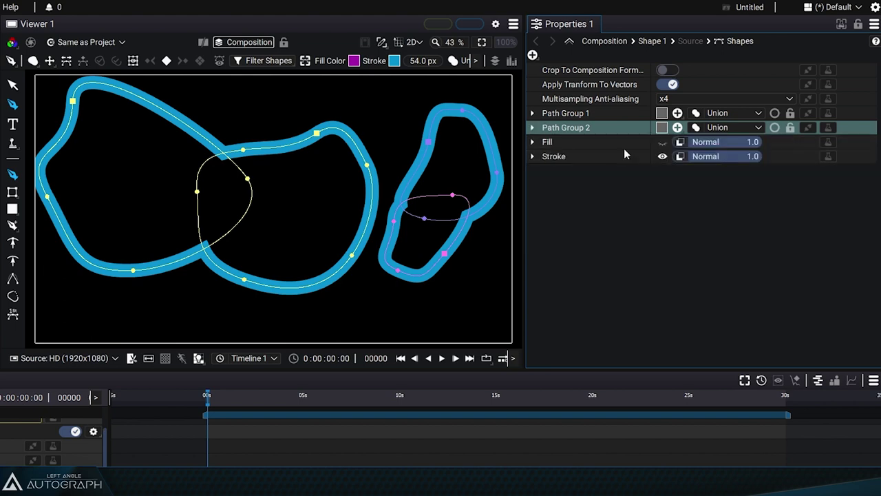
- Expand Path Group 1 and select its Path 1 and Path 2 in turn
click(586, 114)
click(533, 113)
click(543, 156)
click(573, 129)
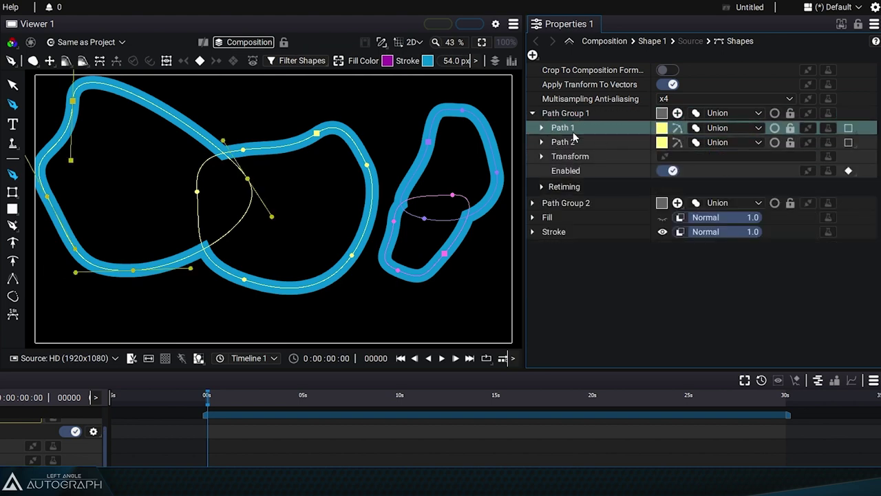
click(577, 142)
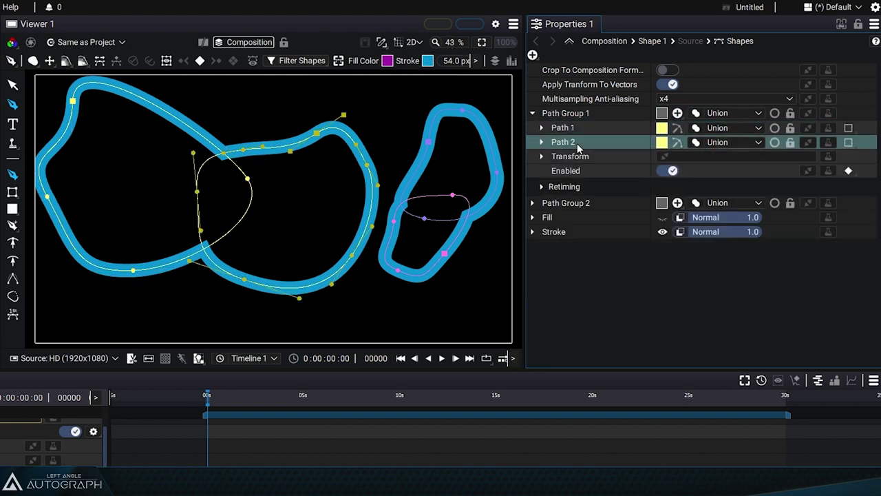
- Expand Path Group 2 and step through its Path 1 and Path 2
click(532, 203)
click(575, 218)
key(Down)
click(584, 219)
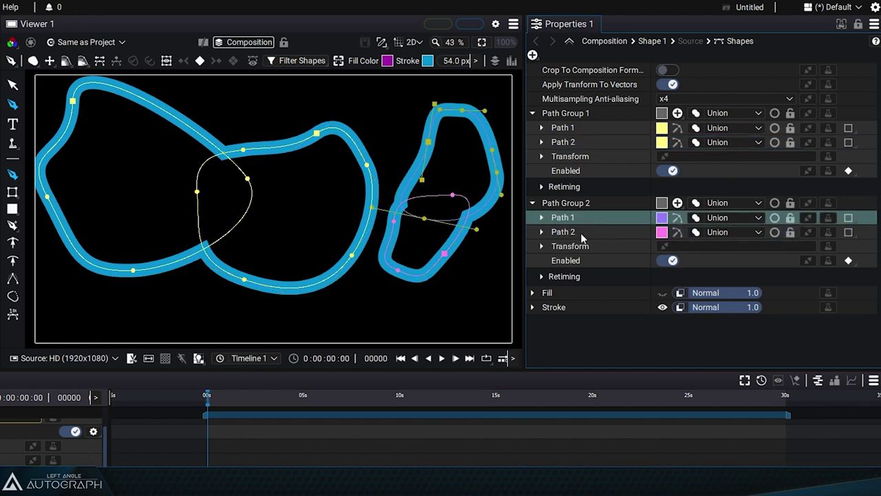
click(583, 232)
- Select both paths of Path Group 1, then both paths of Path Group 2
click(611, 128)
shift+click(603, 142)
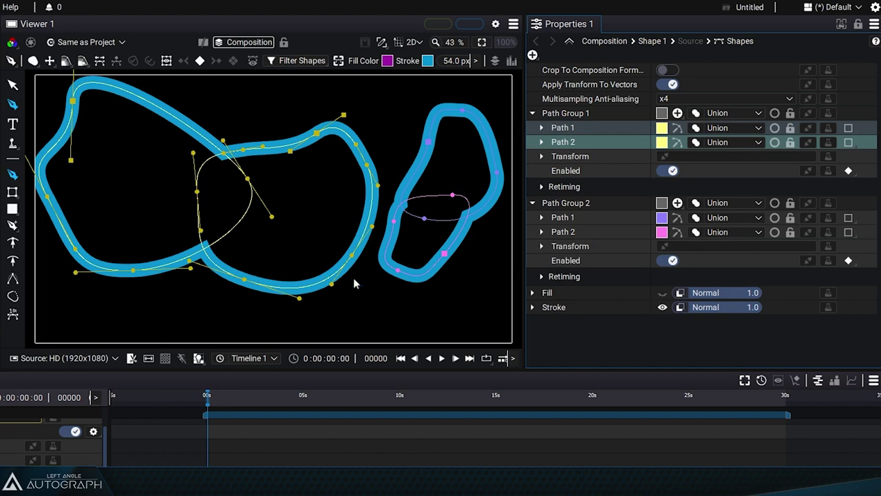
click(579, 217)
shift+click(575, 233)
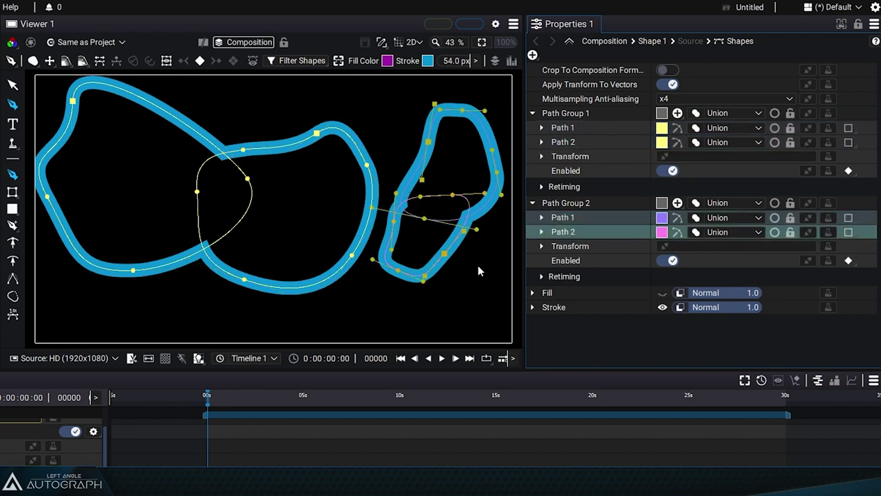
- Collapse both groups, then expand Path Group 2 and its Transform section
click(532, 203)
click(532, 113)
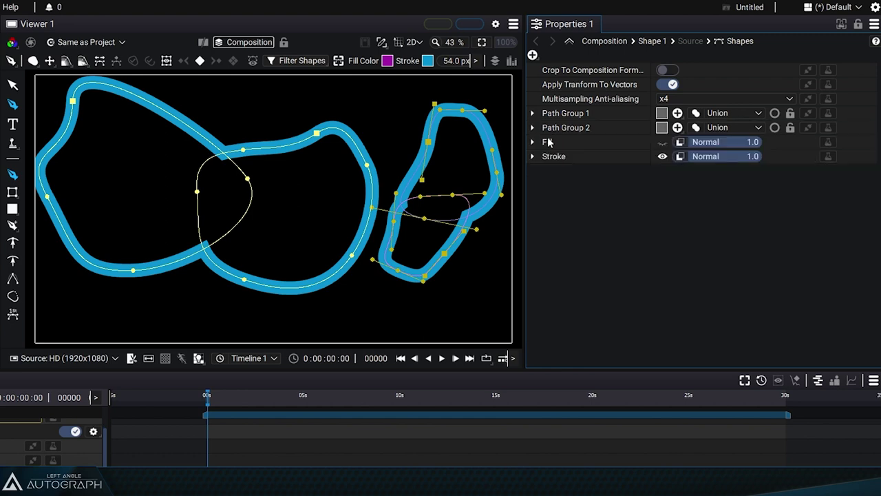
click(572, 115)
click(575, 129)
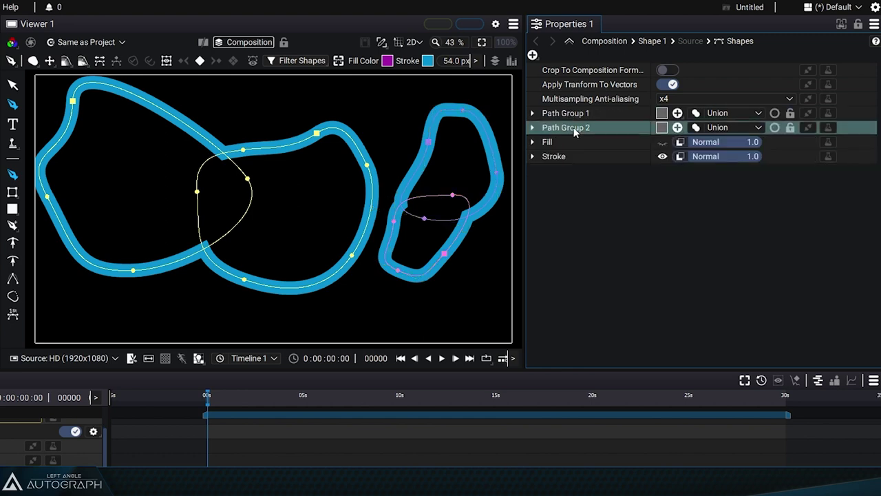
click(532, 127)
click(541, 171)
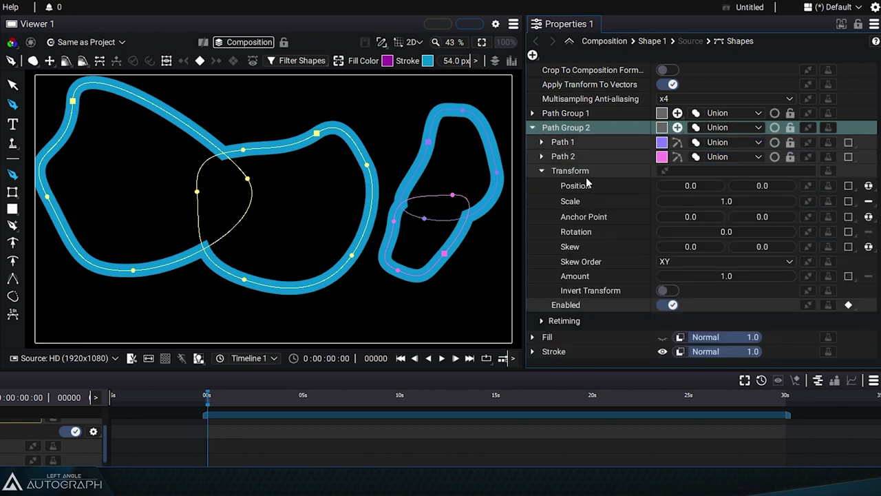
- Shift Path Group 2 to X -295, rotate it to -14, and collapse the group
drag(738, 235, 632, 186)
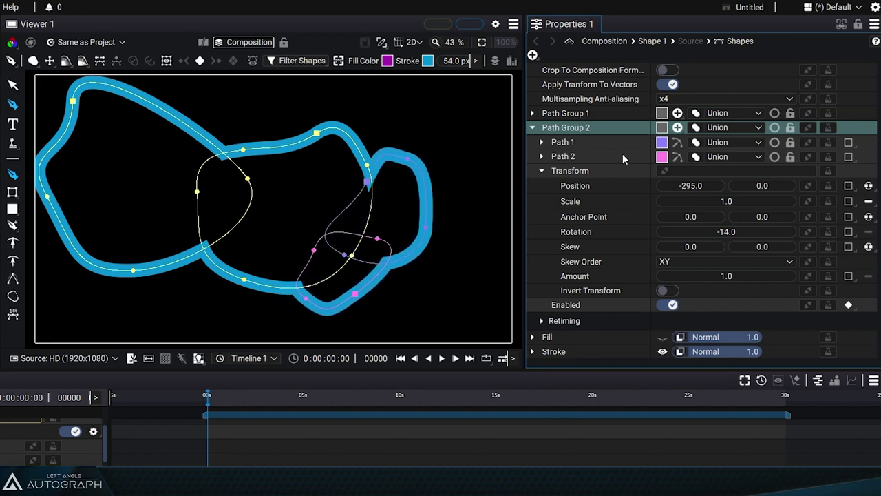
click(532, 129)
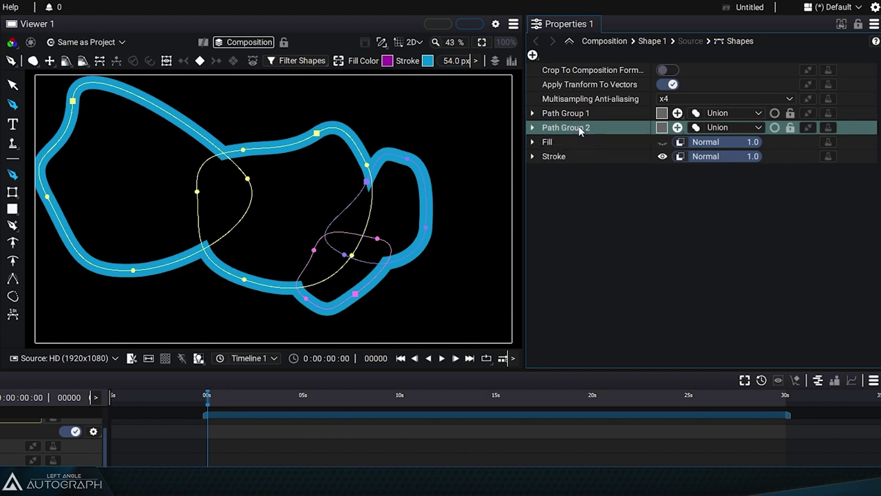
- Set Path Group 2's combine mode to Intersect, then check Path Group 1's paths and both groups
click(733, 127)
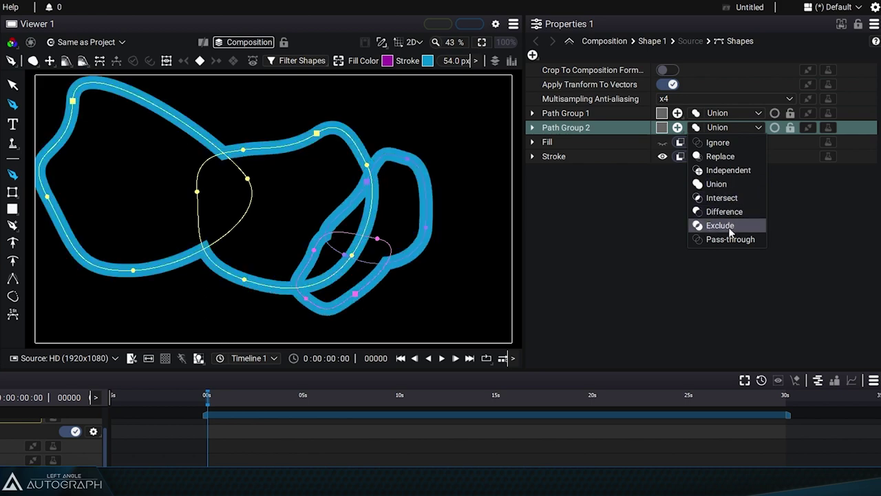
click(716, 197)
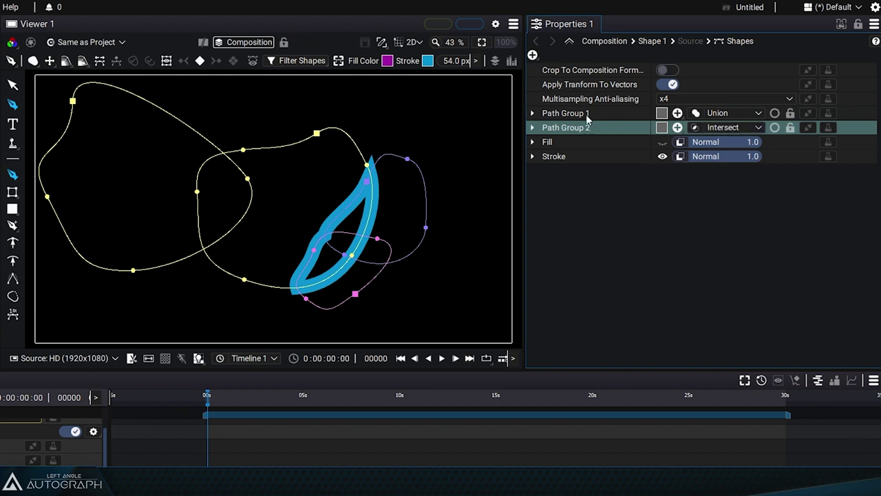
click(532, 113)
click(563, 128)
click(563, 141)
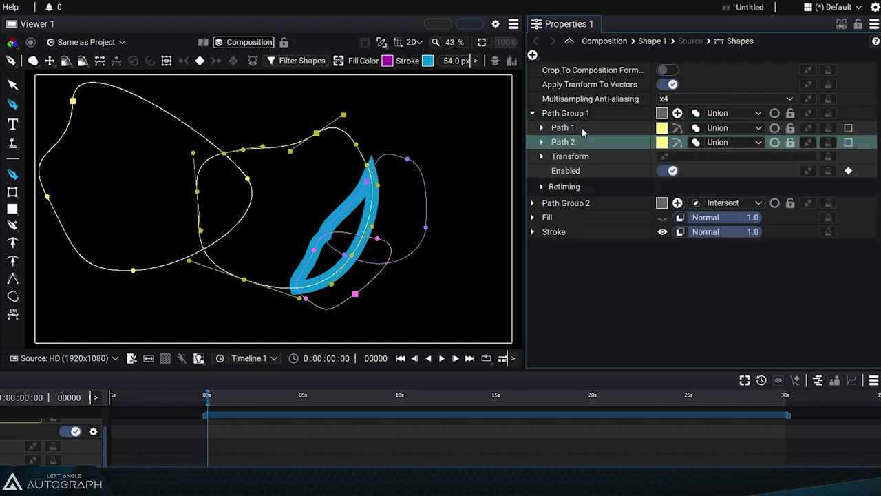
click(532, 112)
click(605, 112)
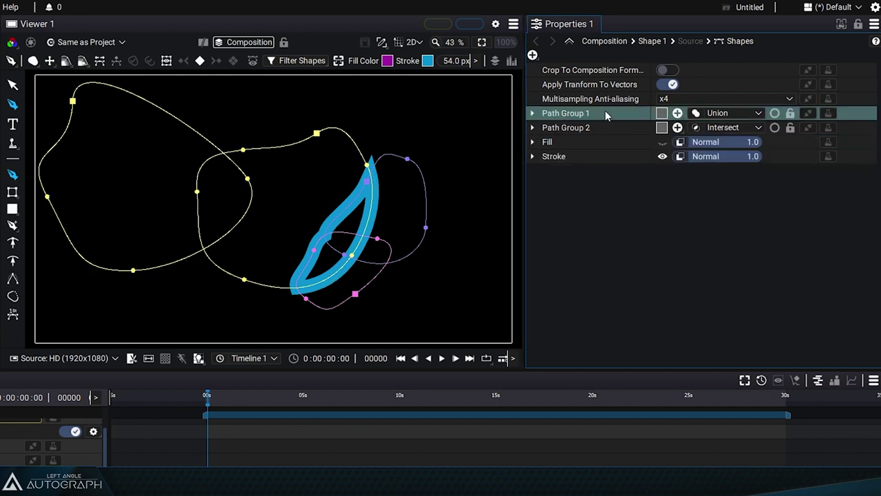
click(606, 128)
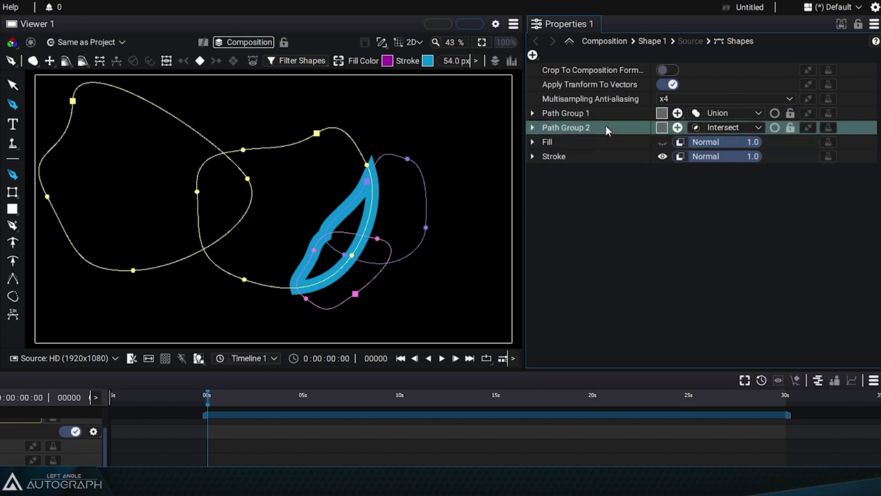